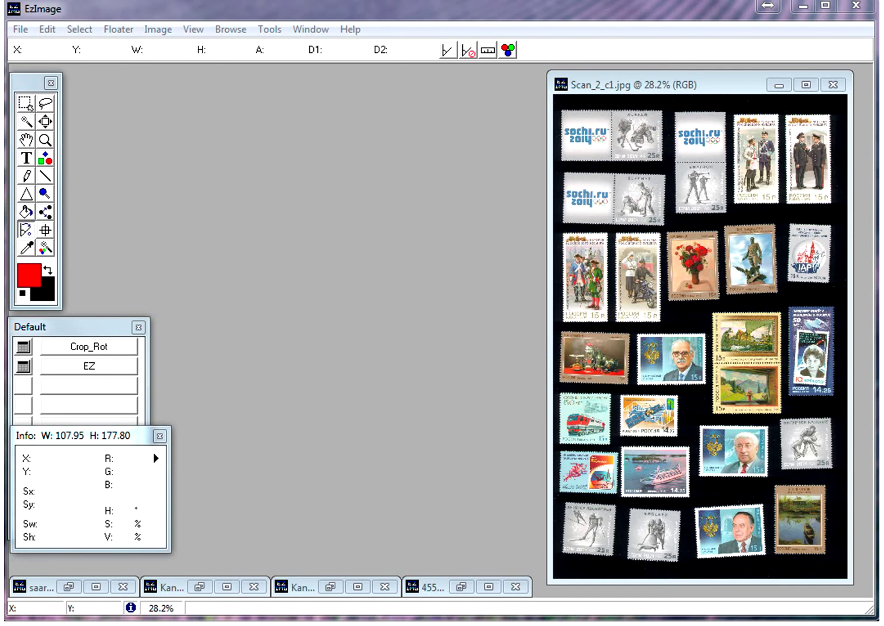
Pick the Rectangle Selection tool from the toolbox
click(26, 103)
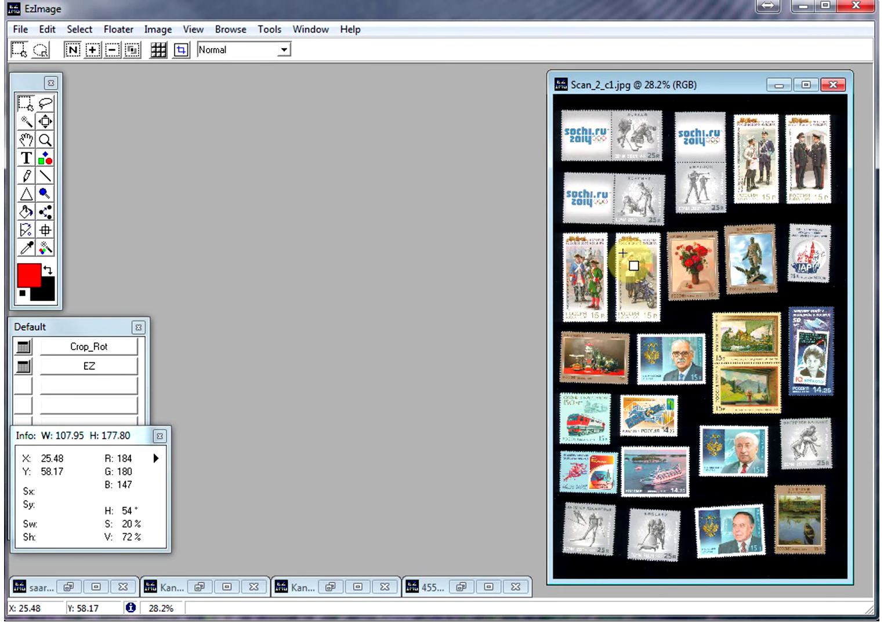
Run automatic Separate Selections to split the scan into 24 separate stamp images
click(266, 30)
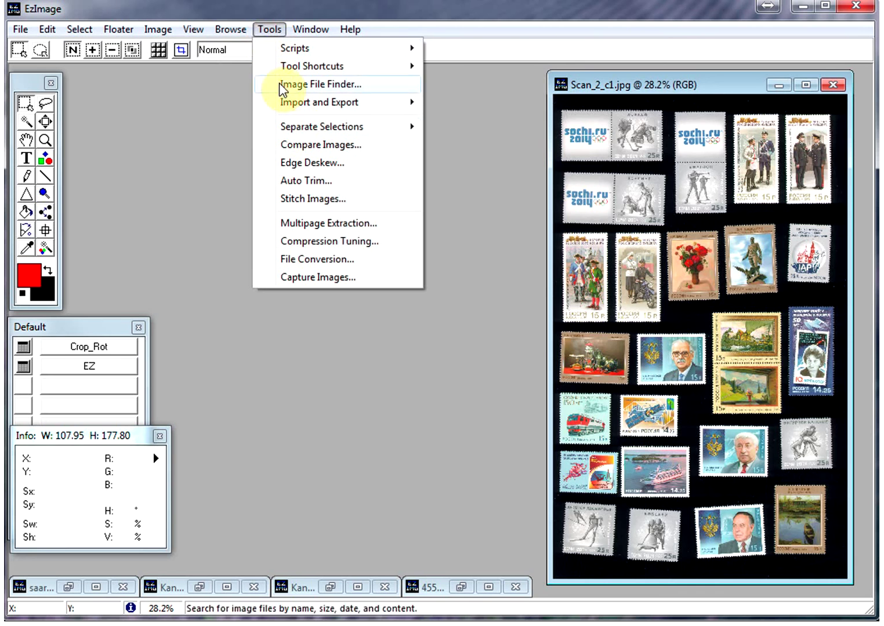
mouse_move(317, 138)
click(456, 127)
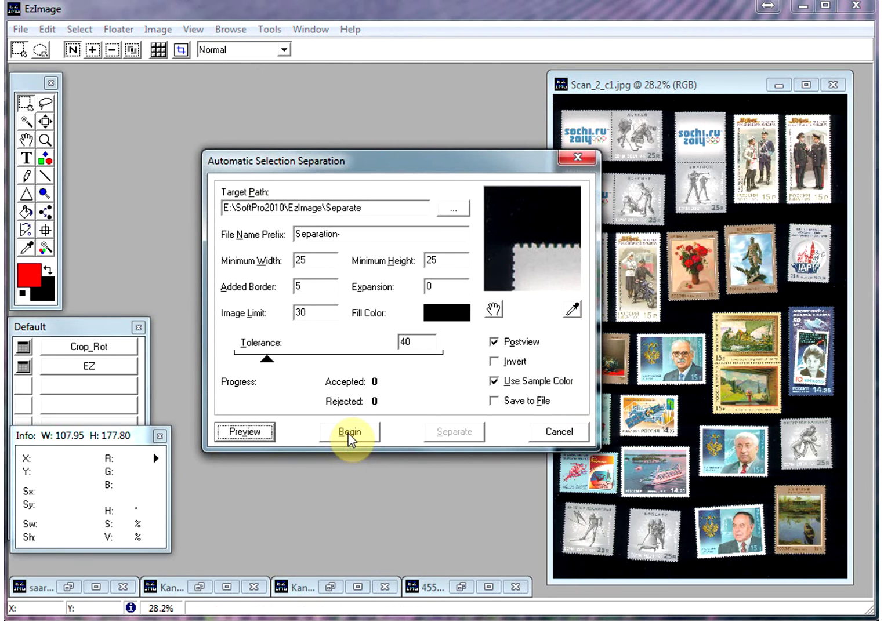
click(348, 432)
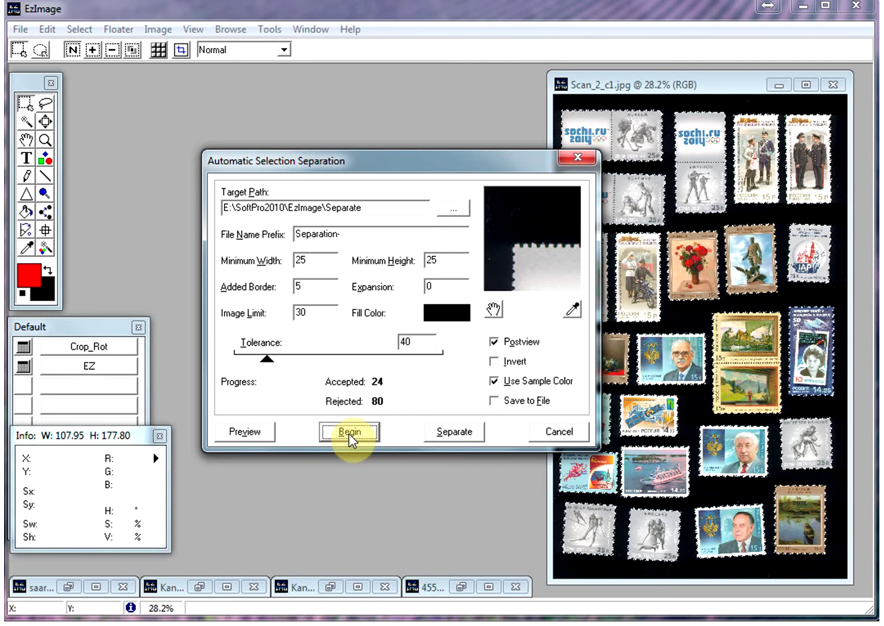
click(461, 434)
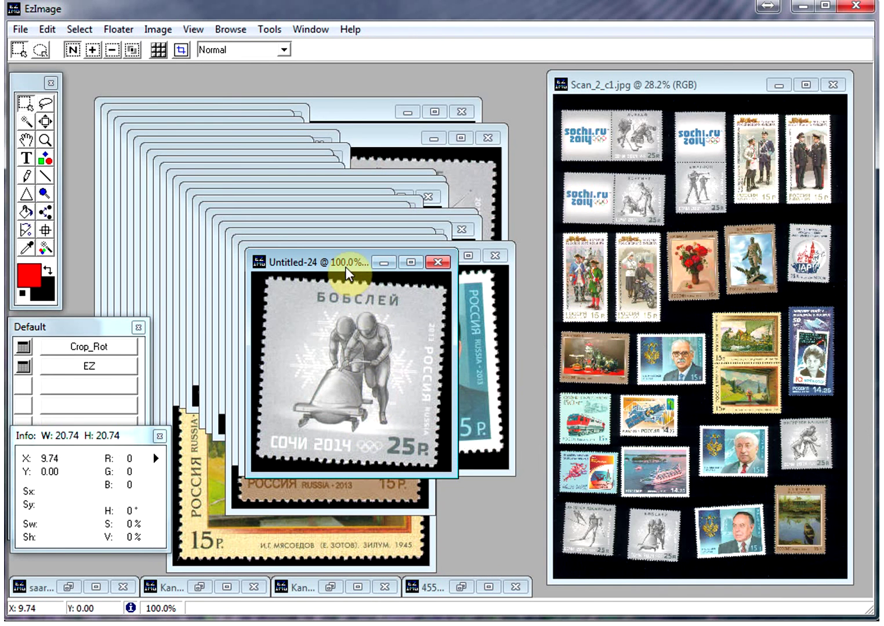
Crop and straighten Untitled-24 and Untitled-23 with the Crop_Rot script
drag(347, 266, 357, 245)
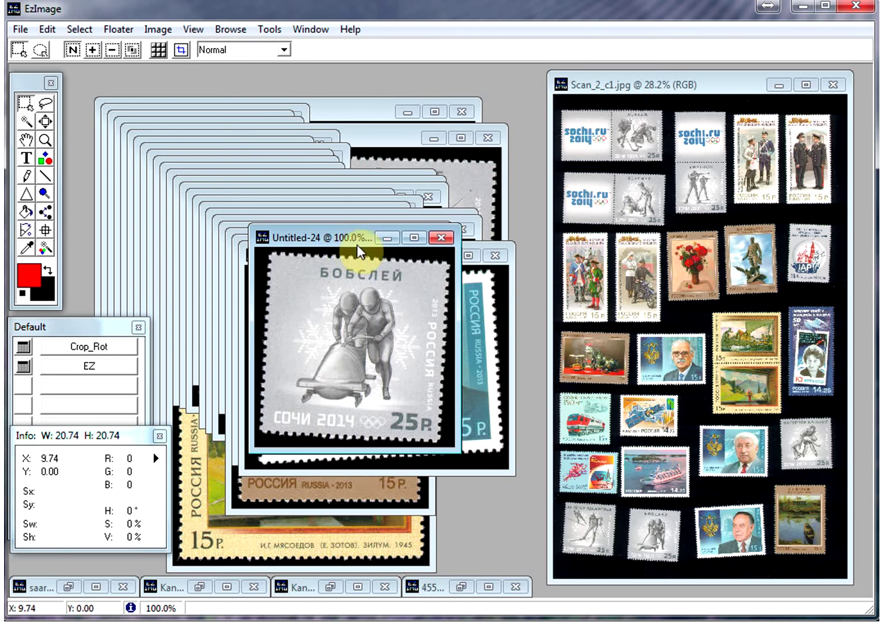
click(106, 348)
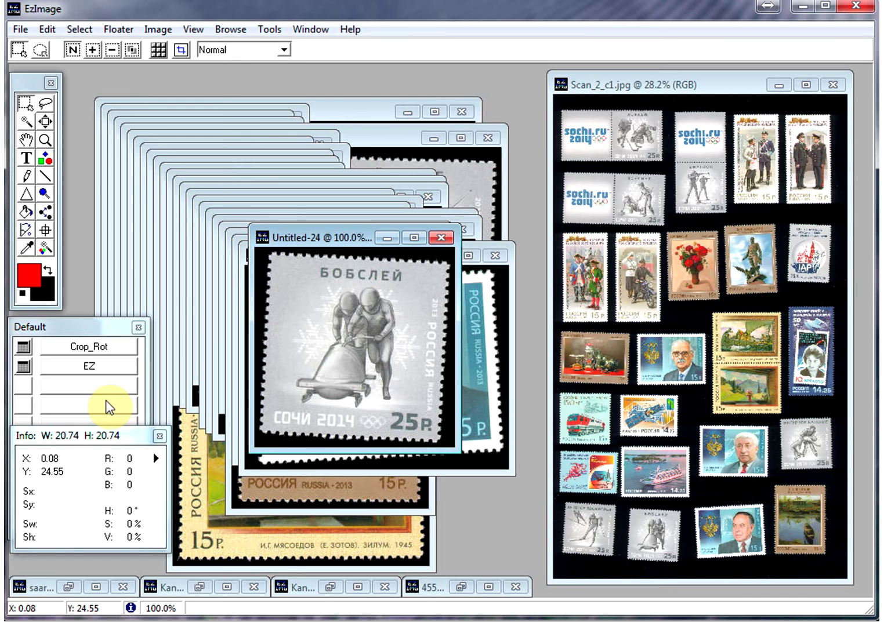
click(104, 349)
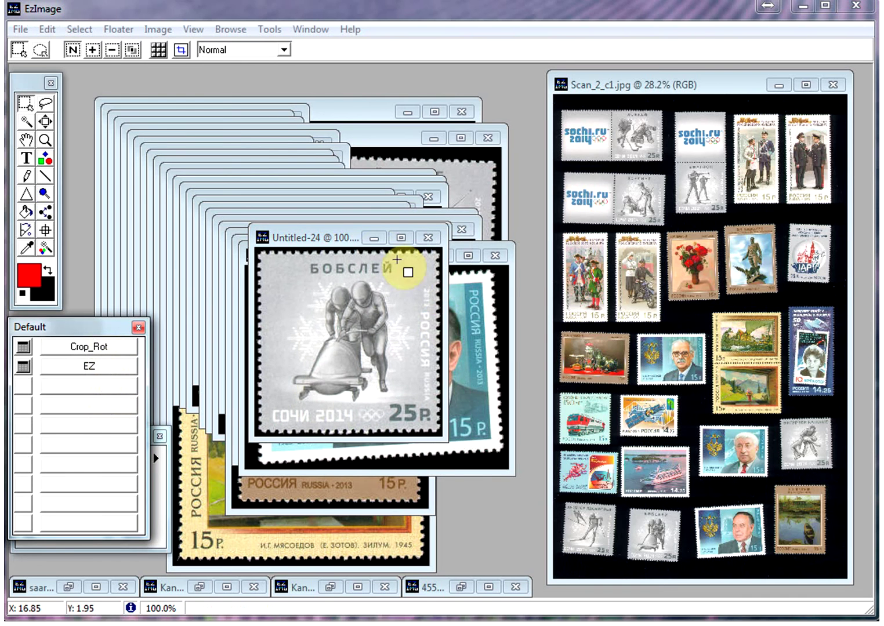
click(355, 253)
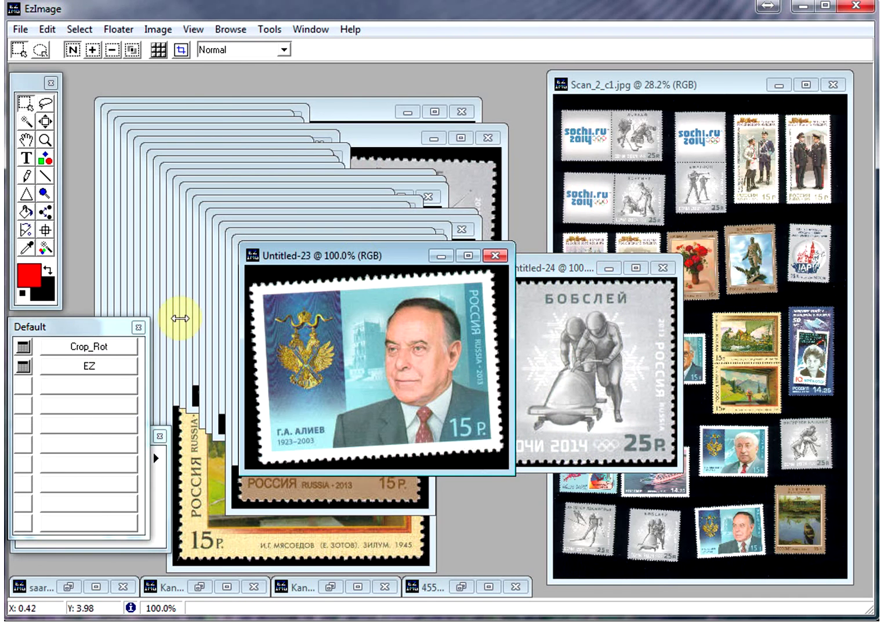
click(88, 350)
Crop and straighten the Untitled-22 ski stamp and Untitled-21 with Crop_Rot
drag(296, 257, 516, 280)
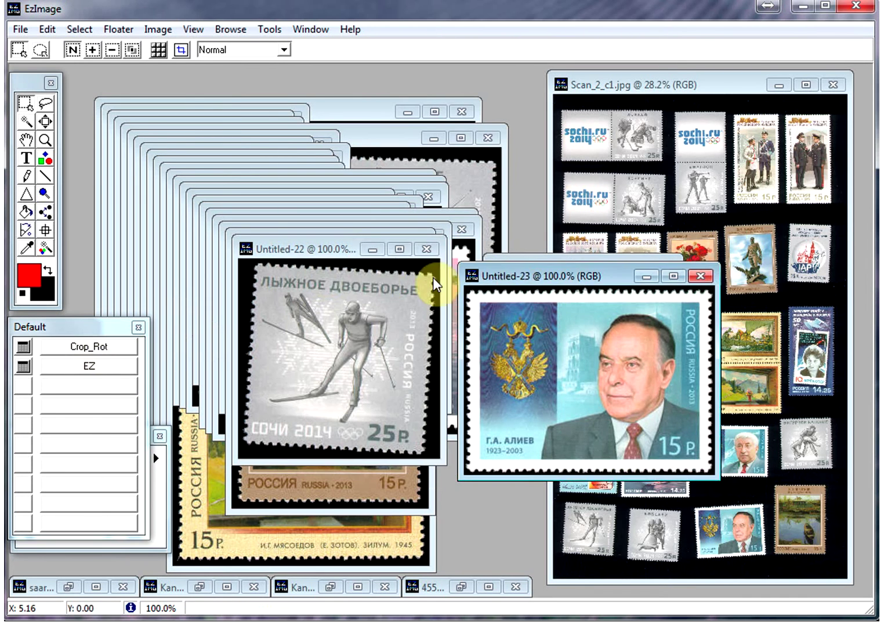
click(335, 255)
click(107, 348)
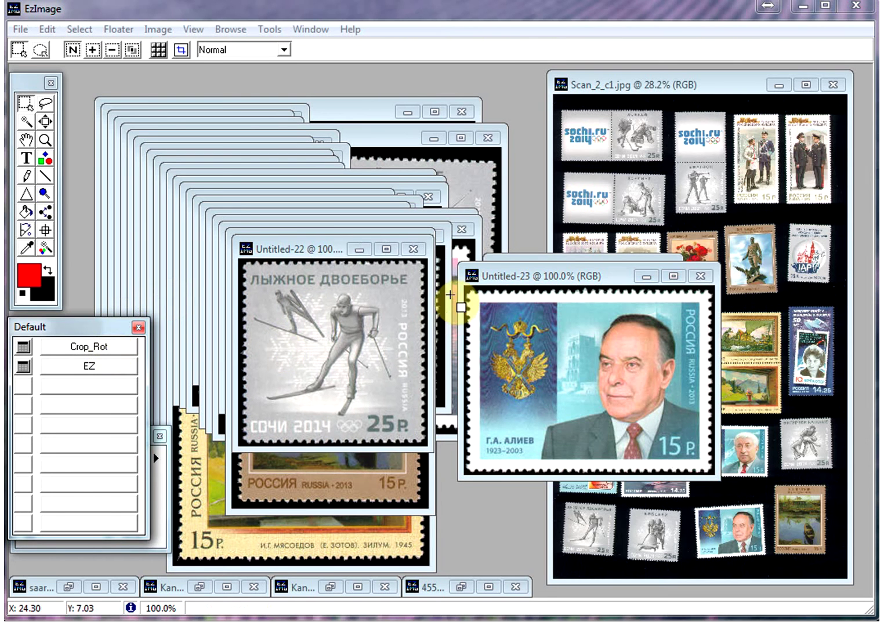
drag(300, 247, 460, 261)
click(335, 242)
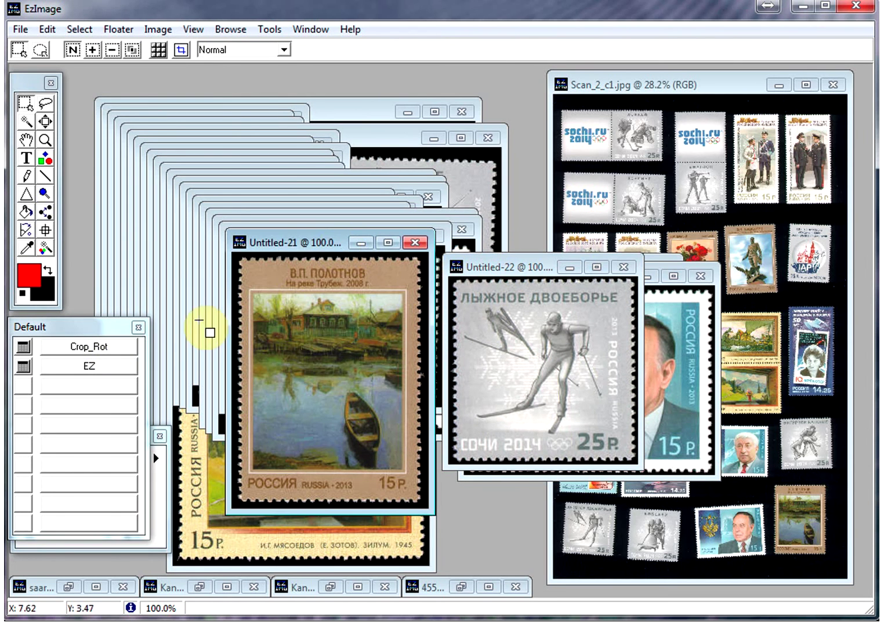
click(107, 348)
Crop and straighten the Untitled-20 athletics stamp, then close Untitled-21 without saving
drag(291, 241, 563, 271)
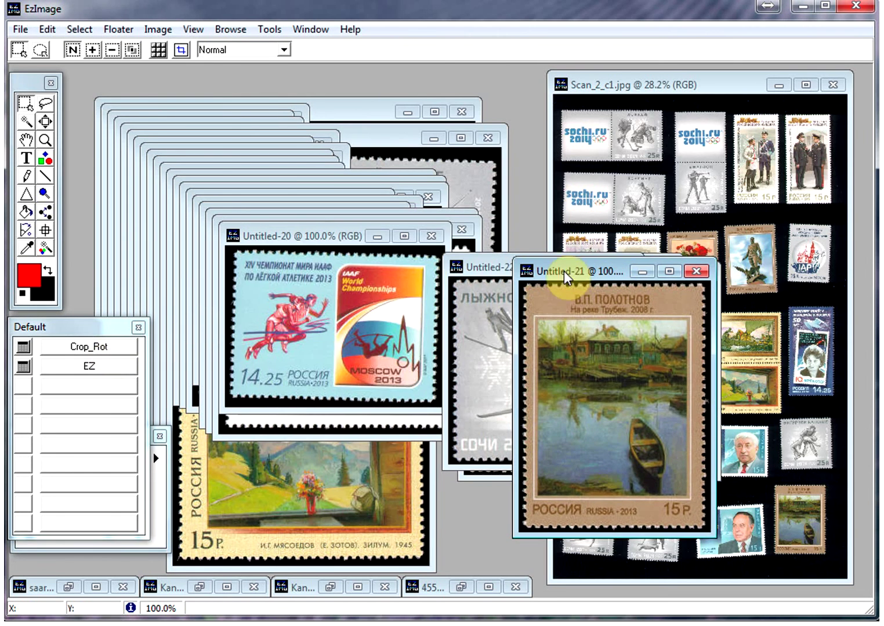
click(377, 264)
click(130, 342)
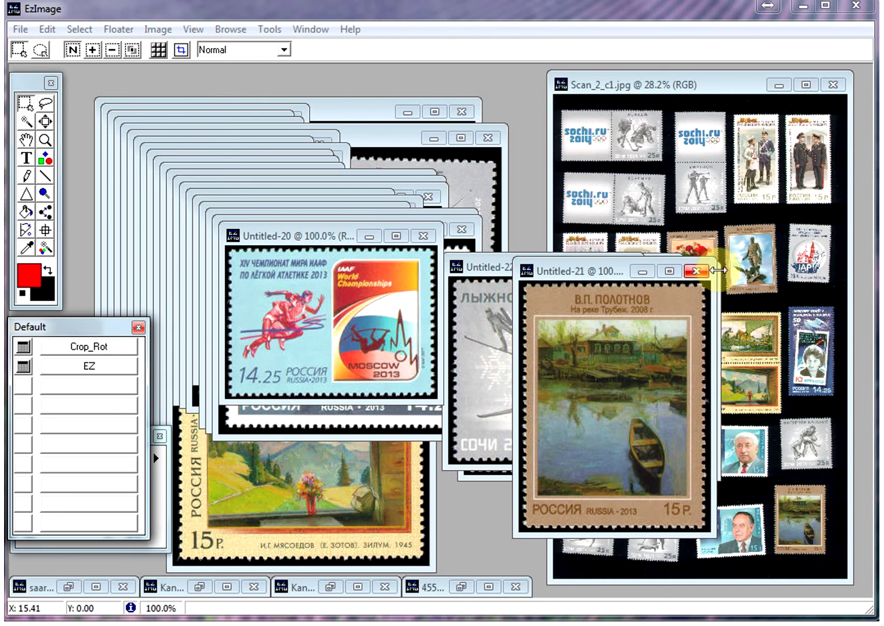
click(698, 271)
click(432, 328)
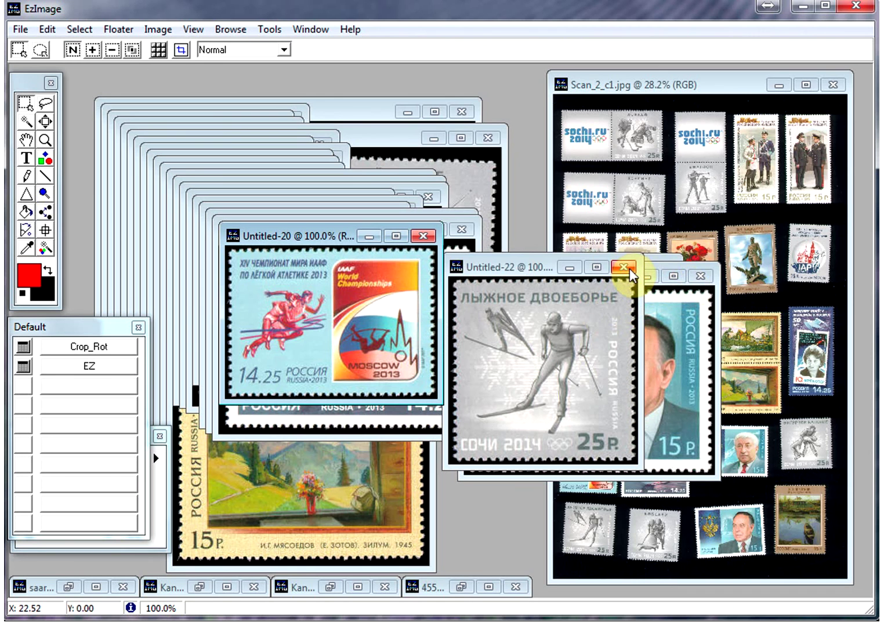
Close all image windows without saving
click(325, 33)
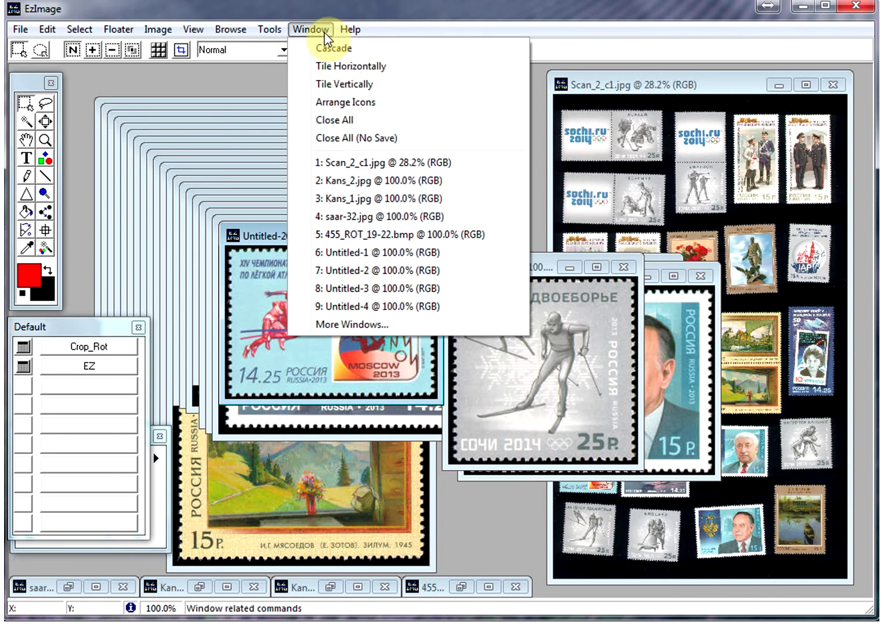
click(348, 137)
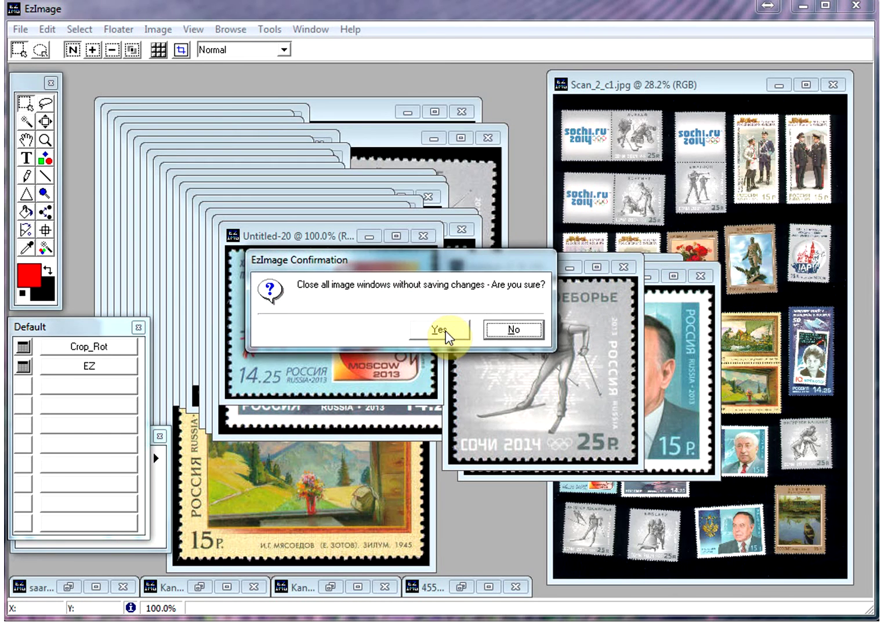
click(441, 332)
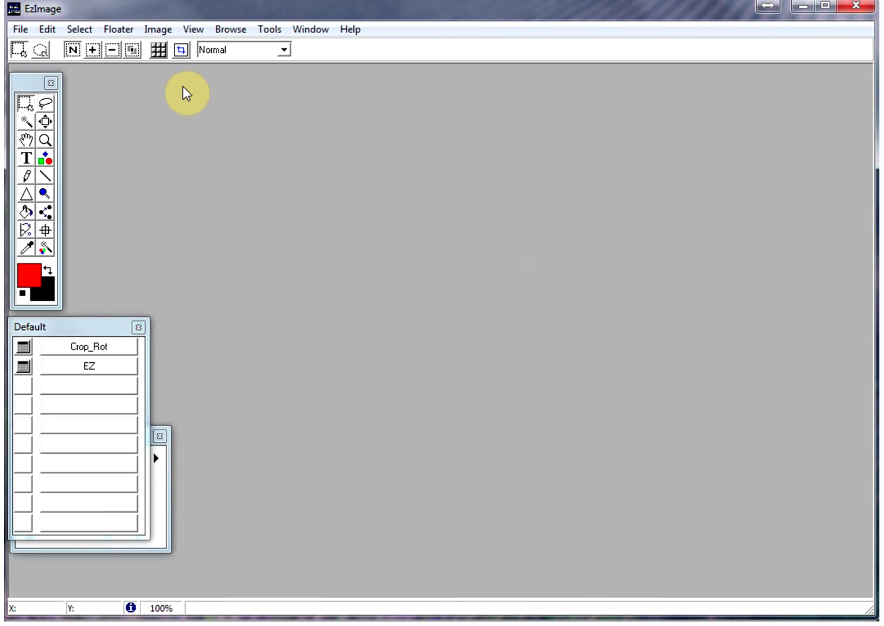
Open 455_ROT_19-22.bmp, Kans_1.jpg, Kans_2.jpg and saar-32.jpg from the COMPARE folder
double_click(211, 185)
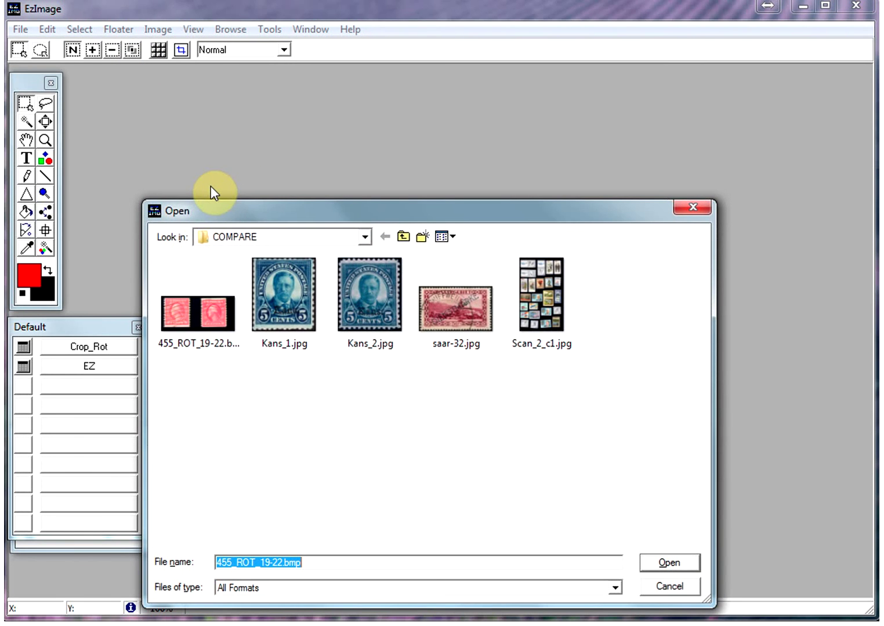
click(206, 333)
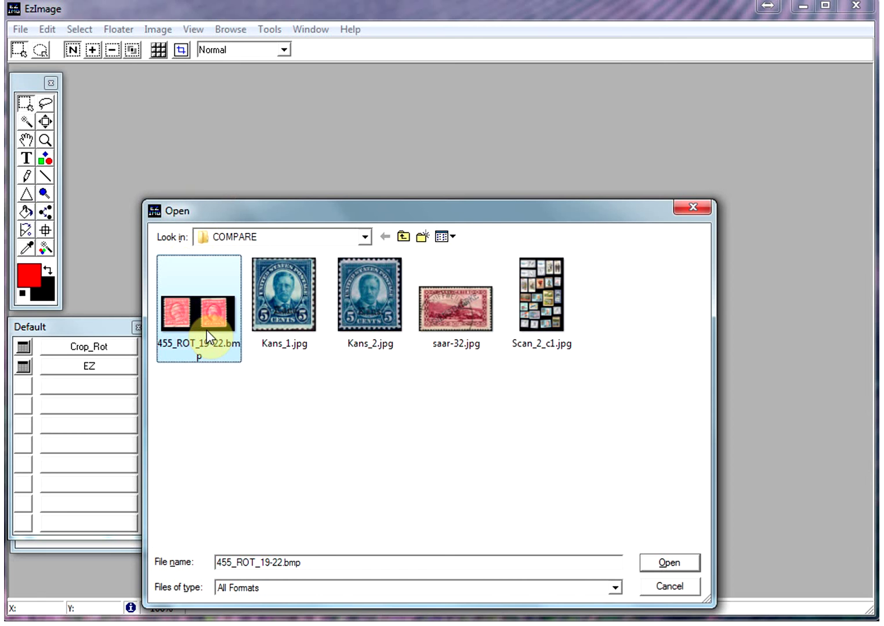
ctrl+click(292, 316)
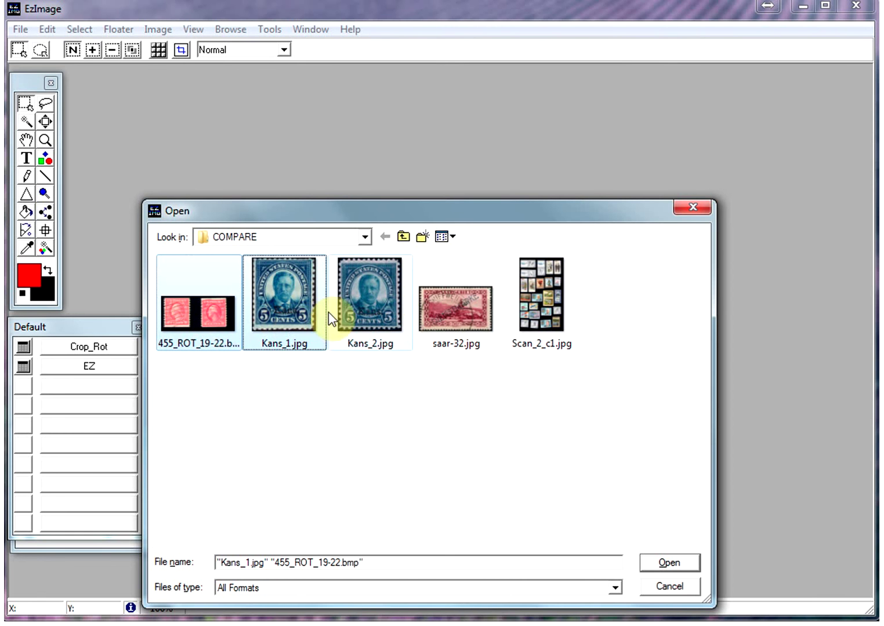
ctrl+click(374, 309)
ctrl+click(444, 309)
click(669, 563)
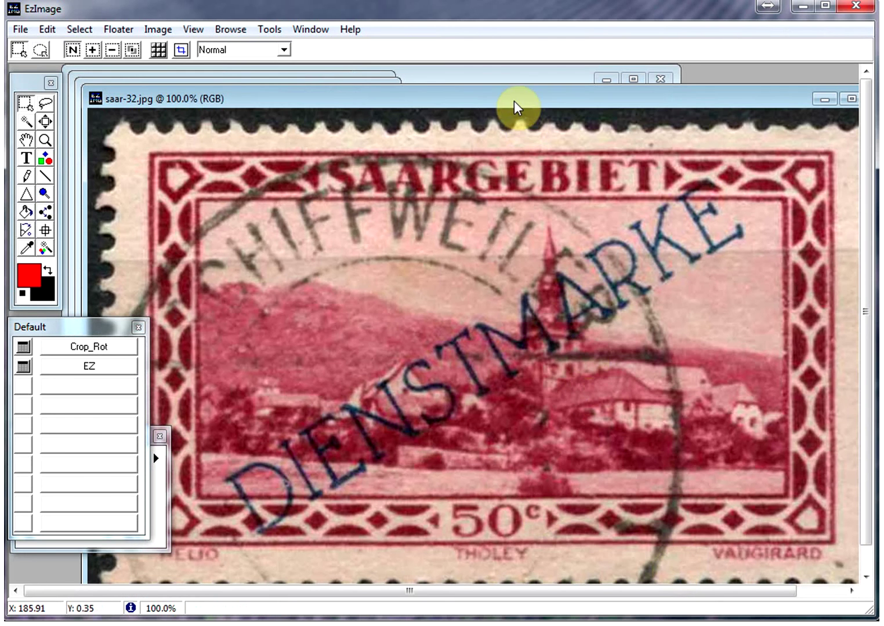
Draw a Measure line along saar-32's DIENSTMARKE overprint, reading an angle of 31.94°
drag(514, 101, 481, 86)
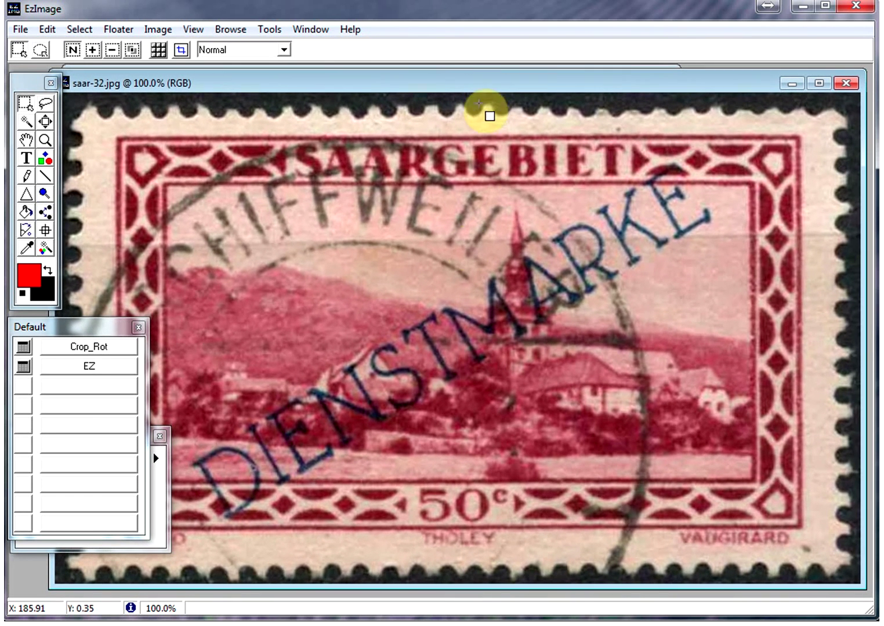
click(26, 231)
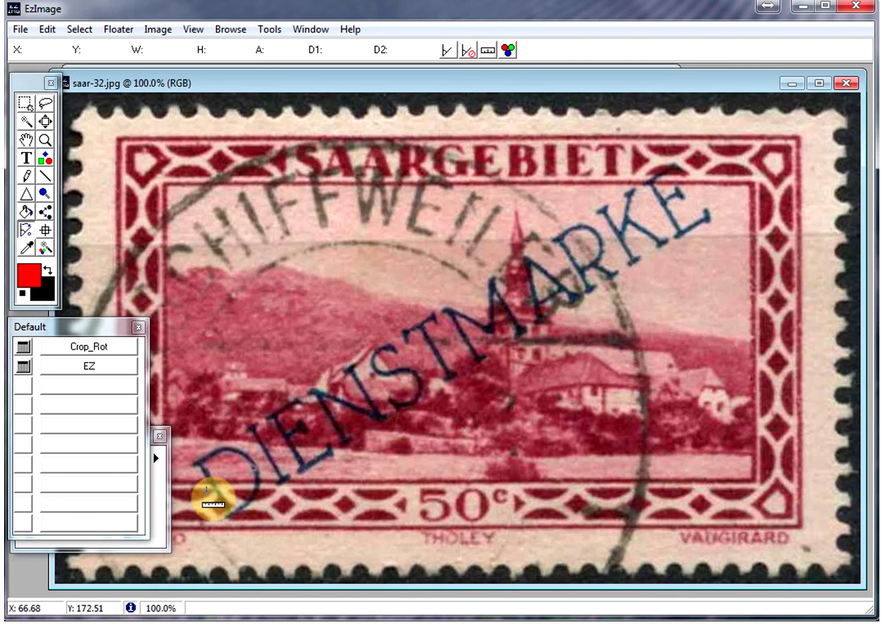
drag(231, 516, 715, 216)
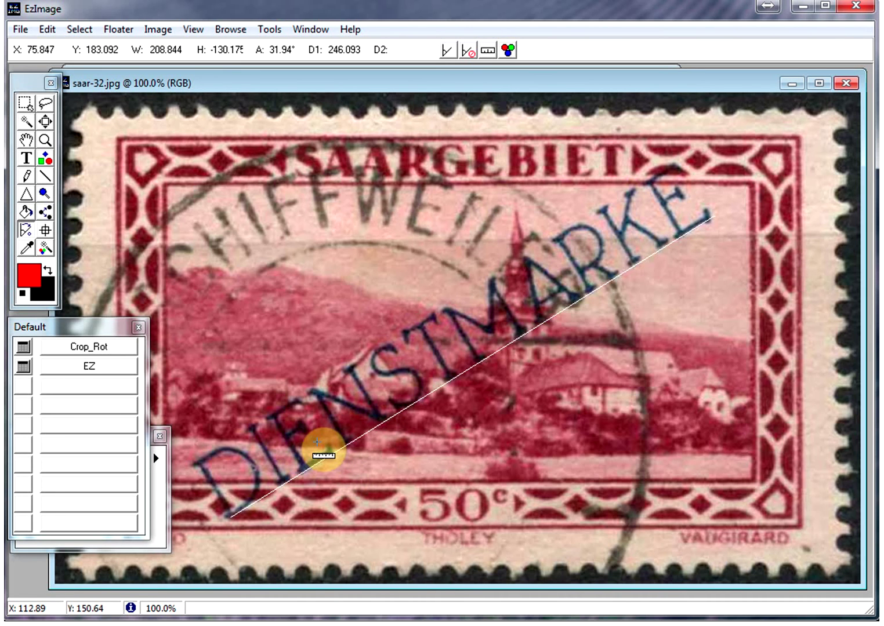
Close saar-32 and move the 455_ROT_19-22 window down-right into view
click(845, 84)
click(450, 83)
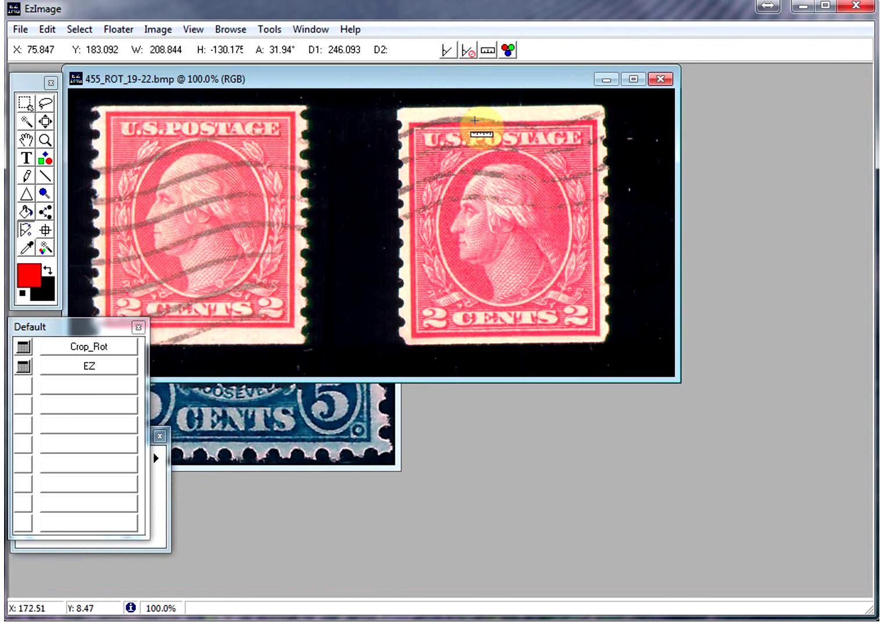
drag(272, 86, 335, 162)
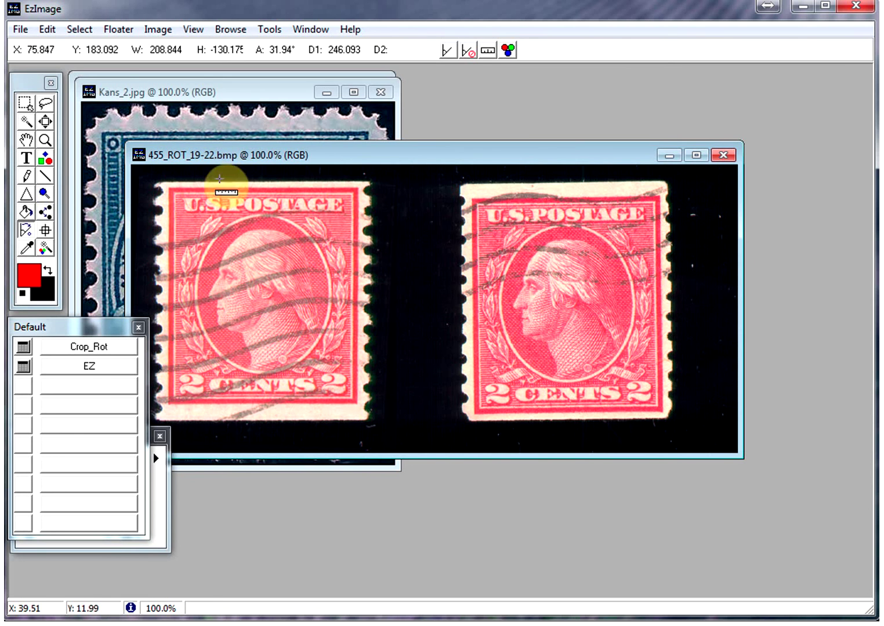
drag(218, 155, 256, 184)
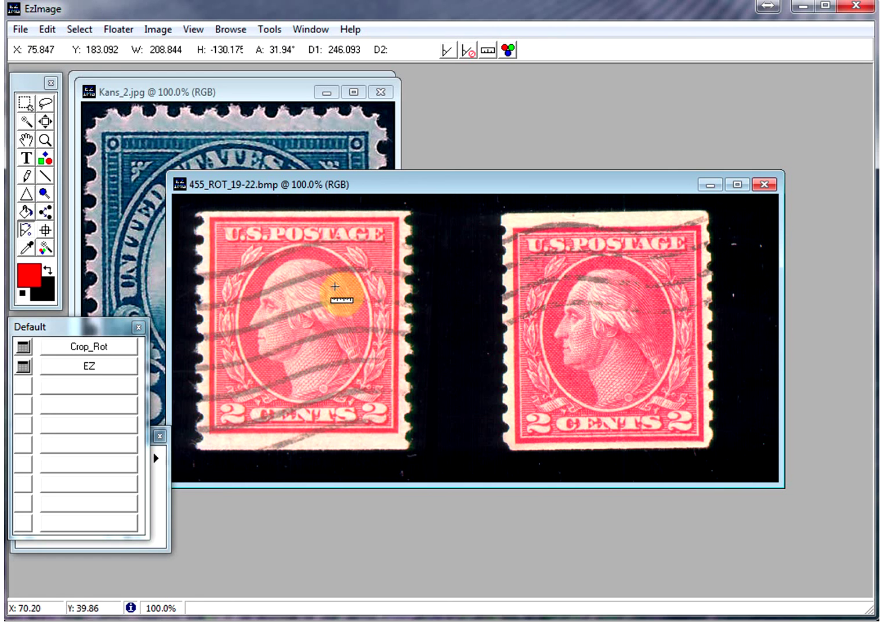
Measure the heights of the left and right 2-cent stamps, about 22
click(25, 232)
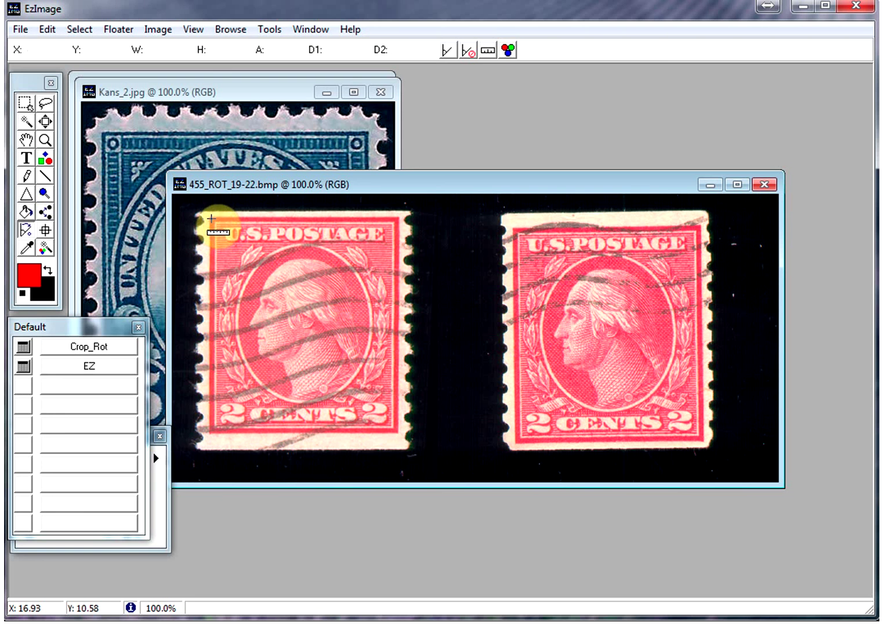
drag(210, 219, 211, 433)
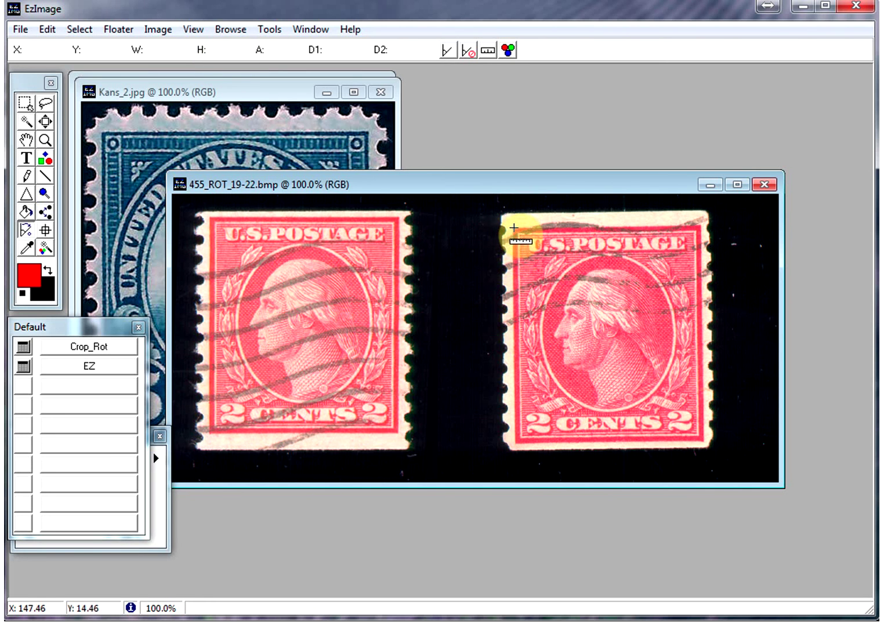
drag(513, 229, 516, 444)
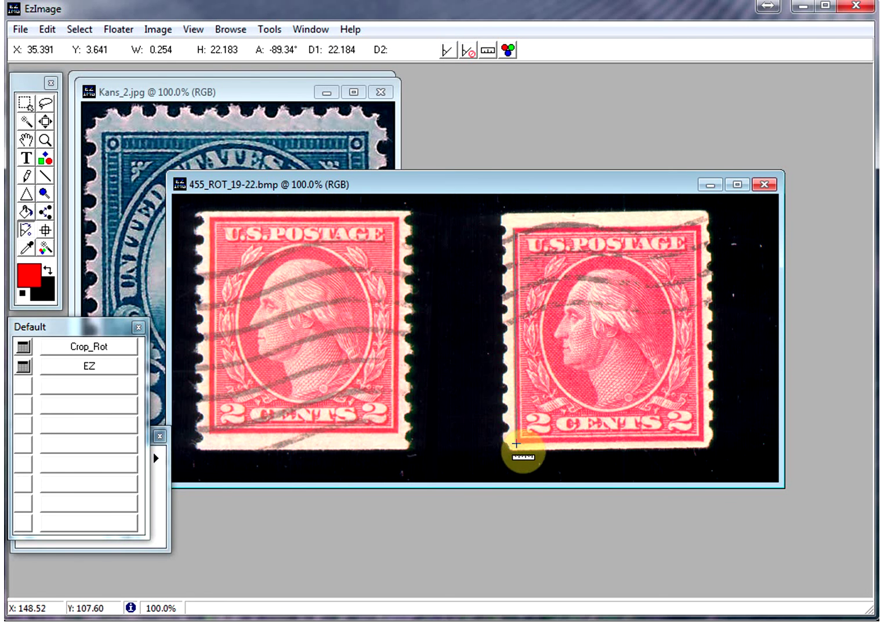
click(556, 279)
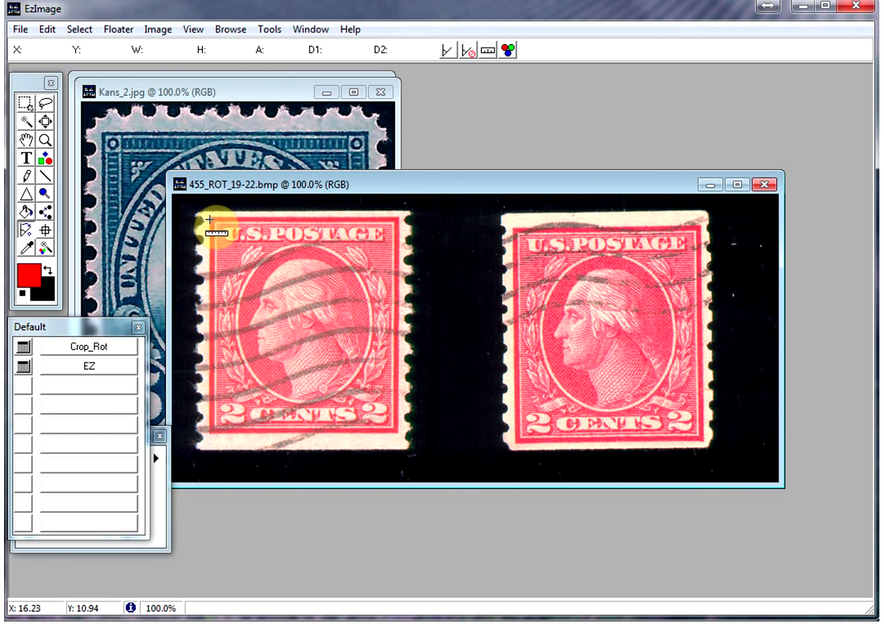
Measure both stamps' widths, about 19.5, then close 455_ROT_19-22.bmp
drag(210, 220, 399, 221)
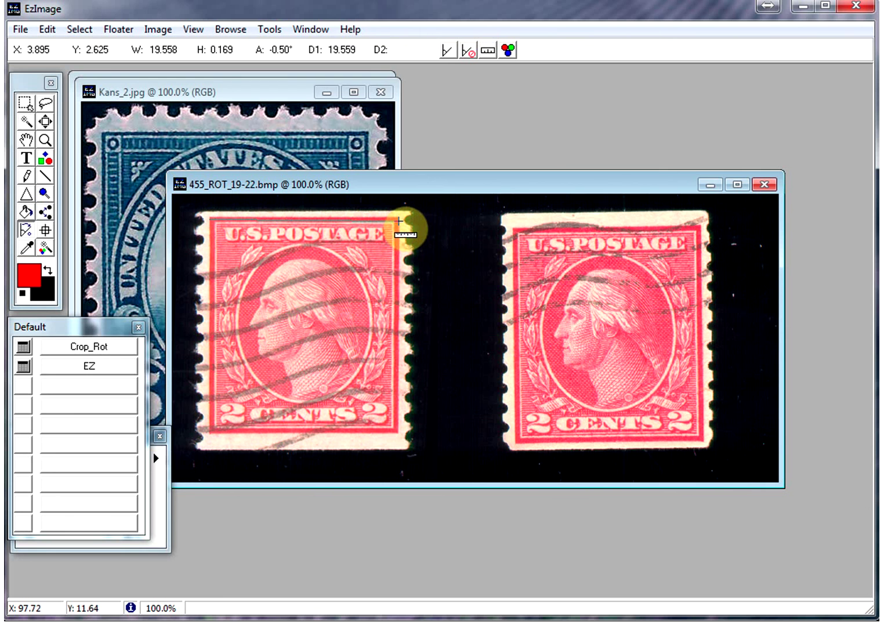
click(500, 262)
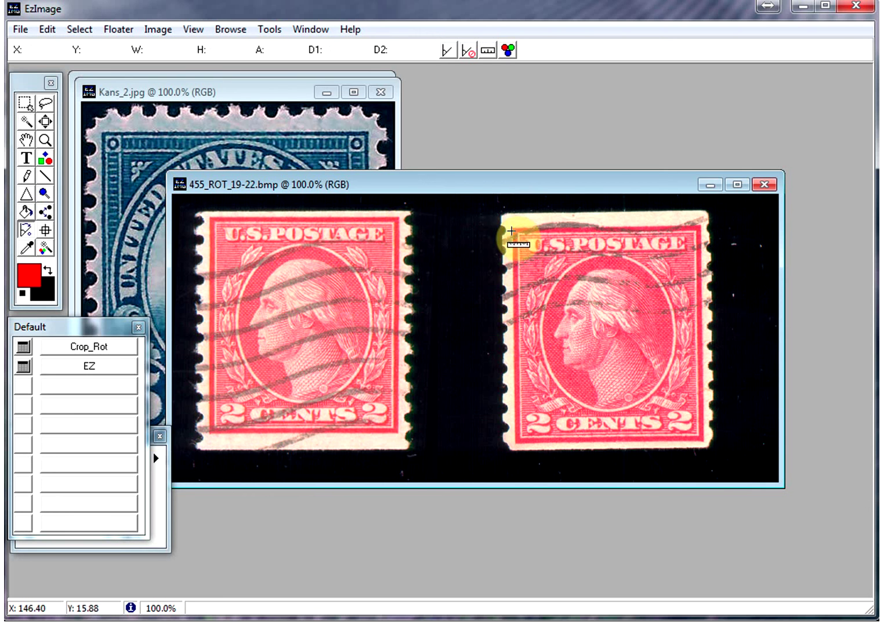
drag(513, 229, 700, 228)
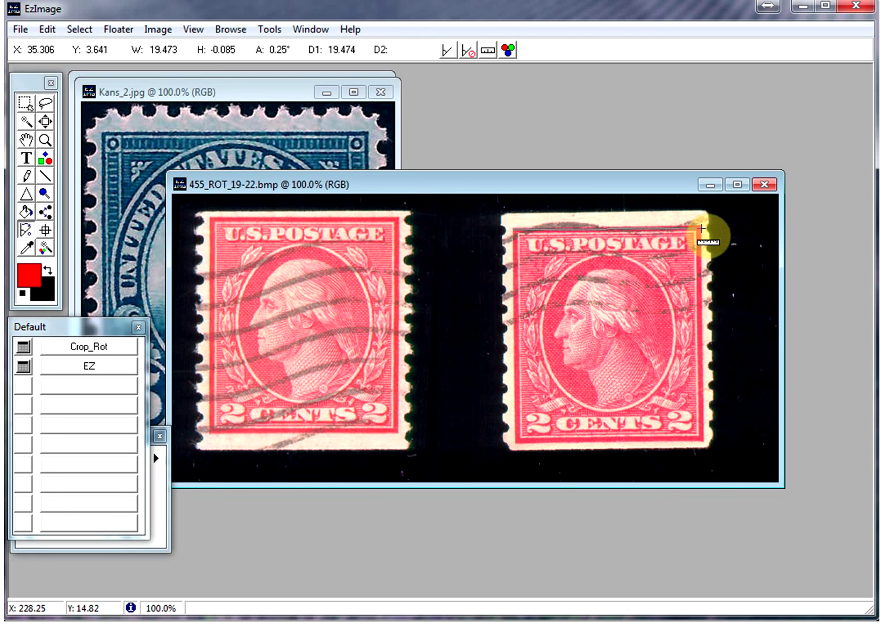
click(654, 246)
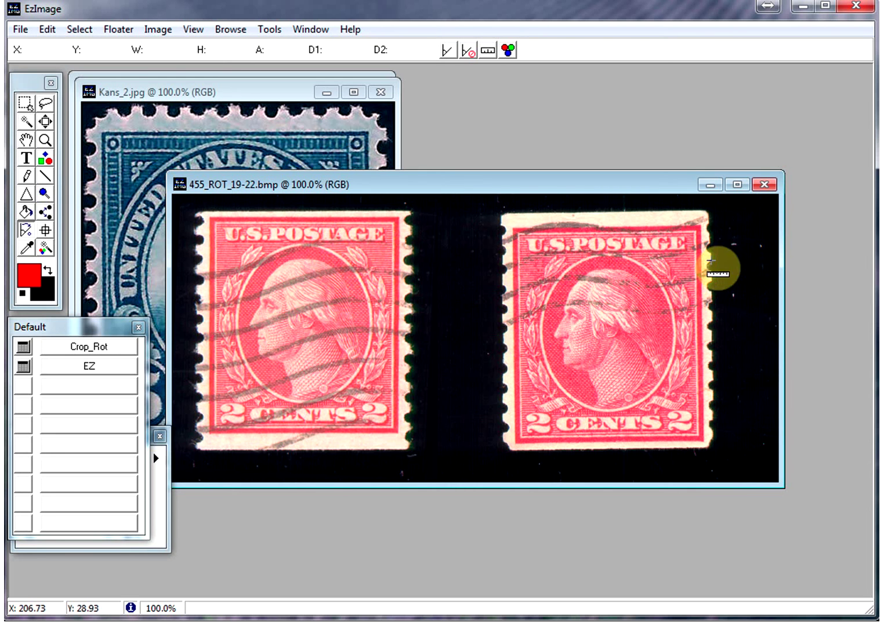
click(765, 185)
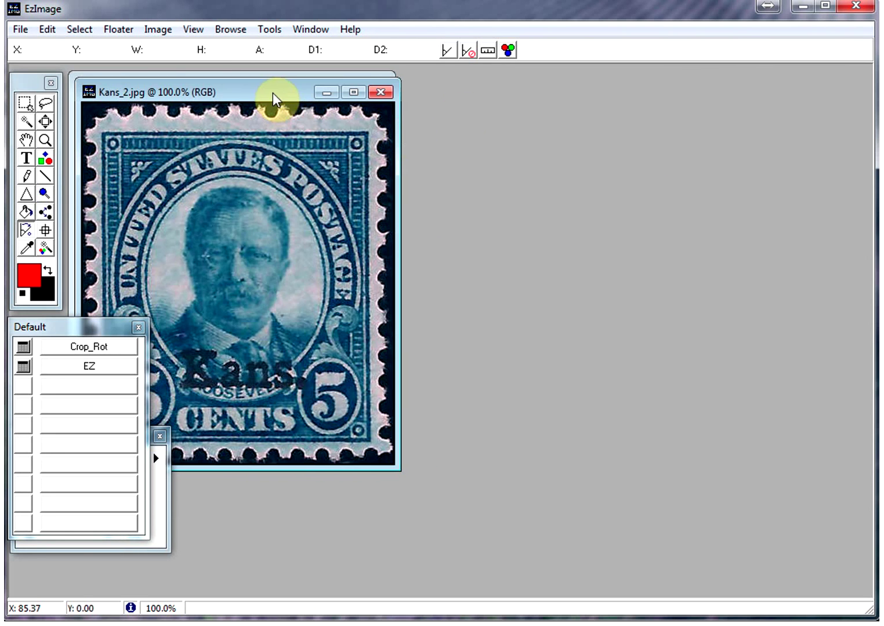
Move Kans_2.jpg right and Kans_1.jpg down-right so they sit side by side
drag(277, 95, 656, 102)
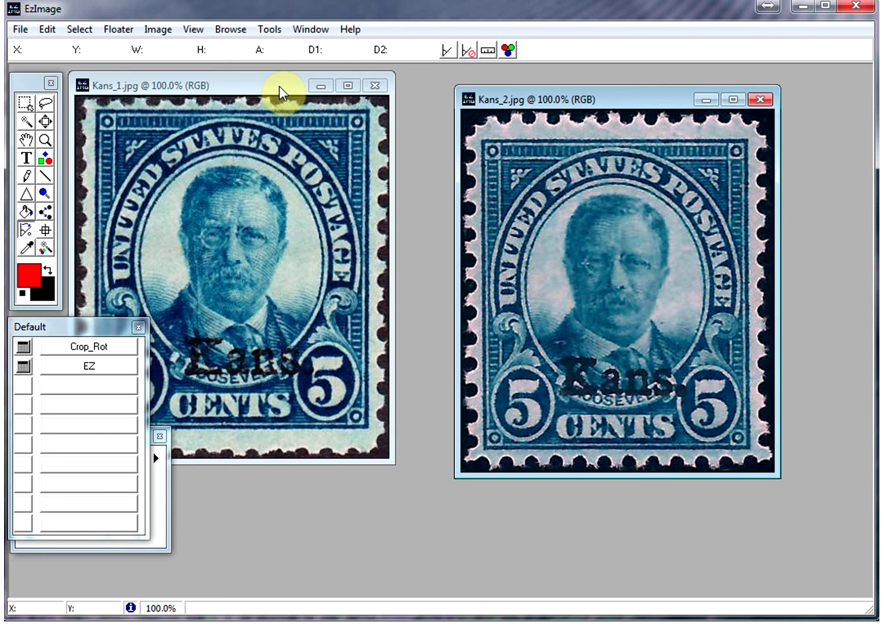
drag(279, 86, 334, 116)
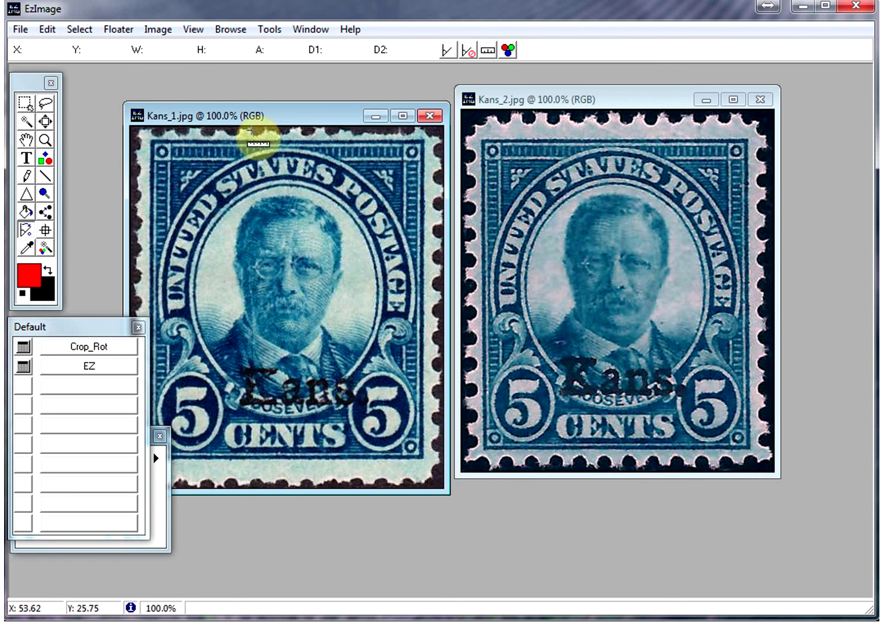
drag(265, 117, 300, 128)
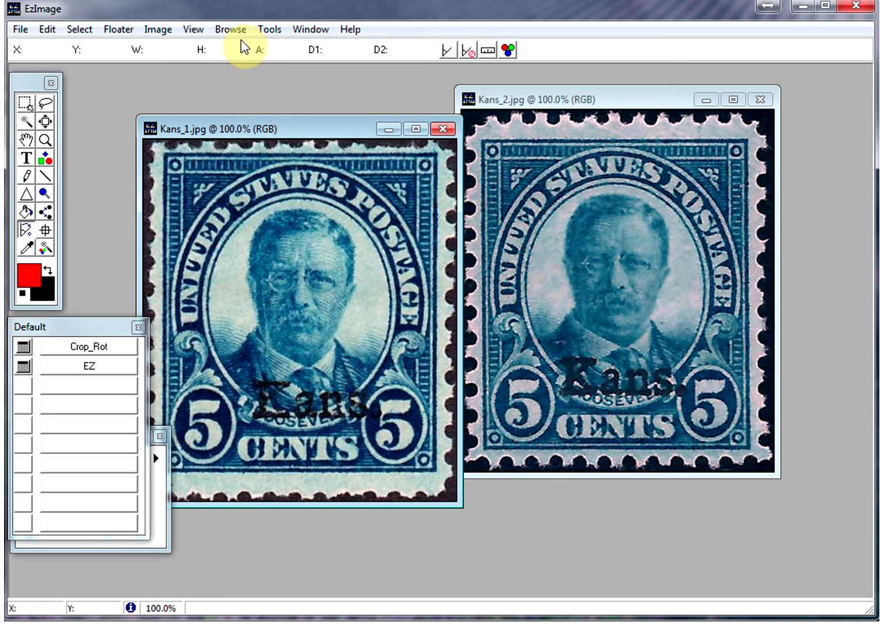
In Image Compare, overlay Kans_2.jpg on background Kans_1.jpg and drag to align the overprints
click(264, 30)
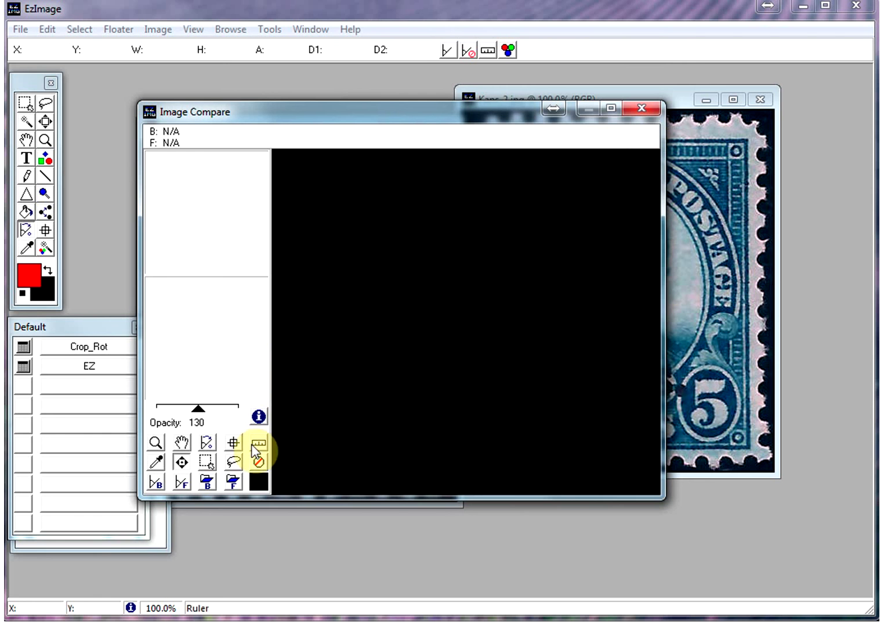
click(207, 482)
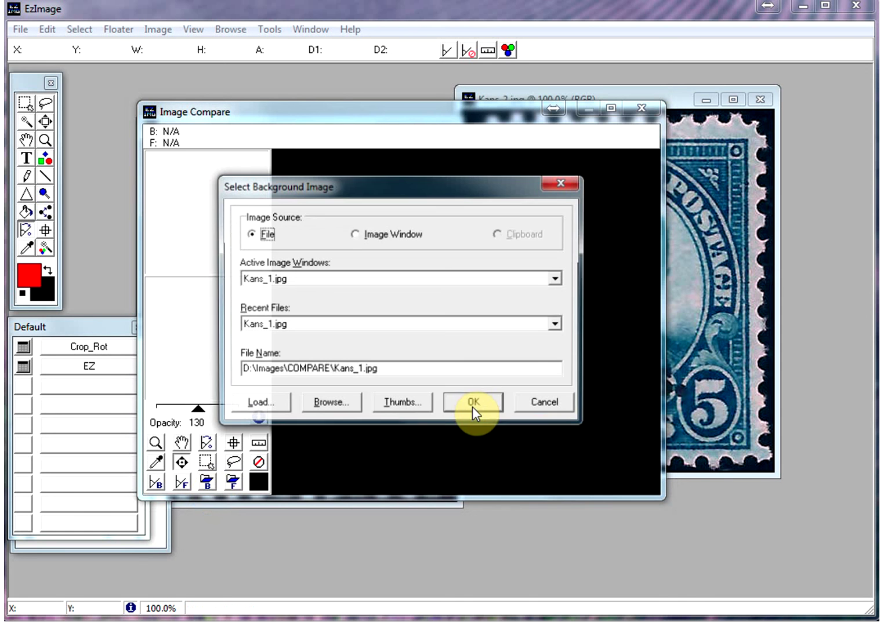
click(472, 405)
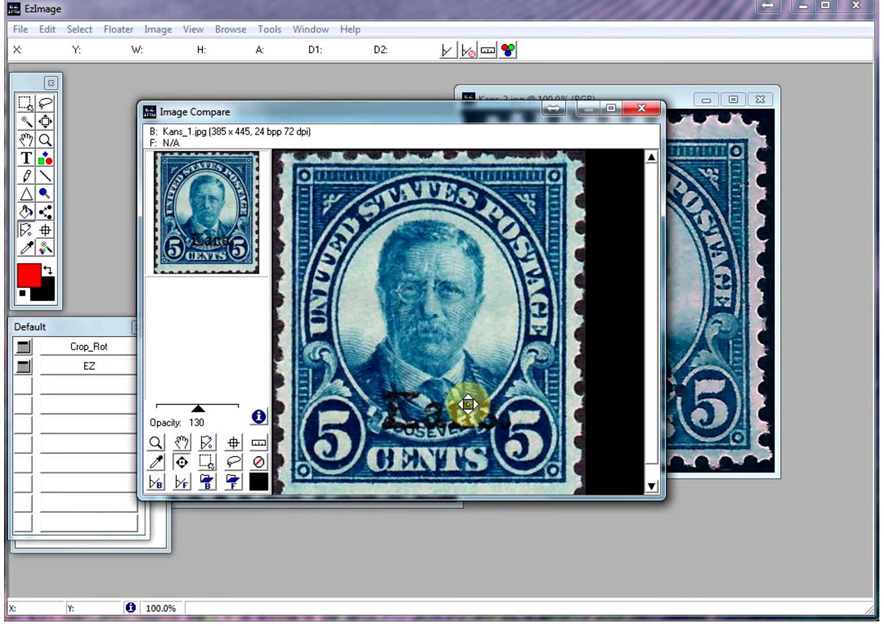
click(231, 481)
click(481, 406)
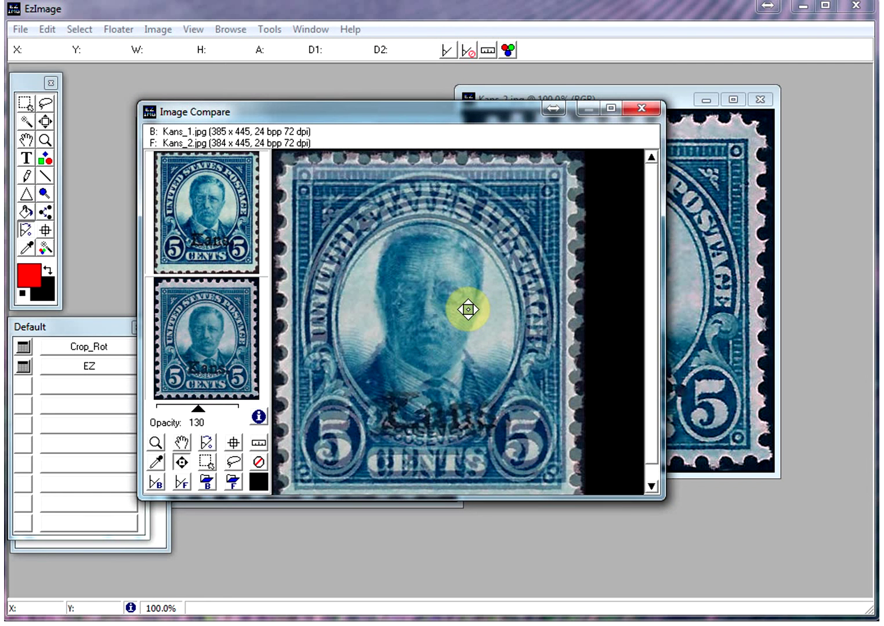
drag(468, 310, 473, 300)
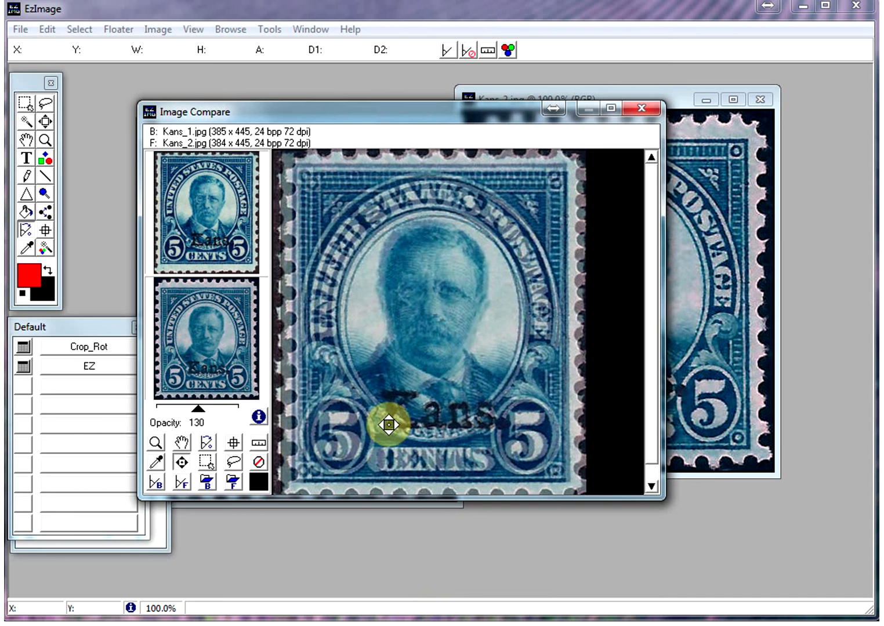
drag(389, 425, 461, 412)
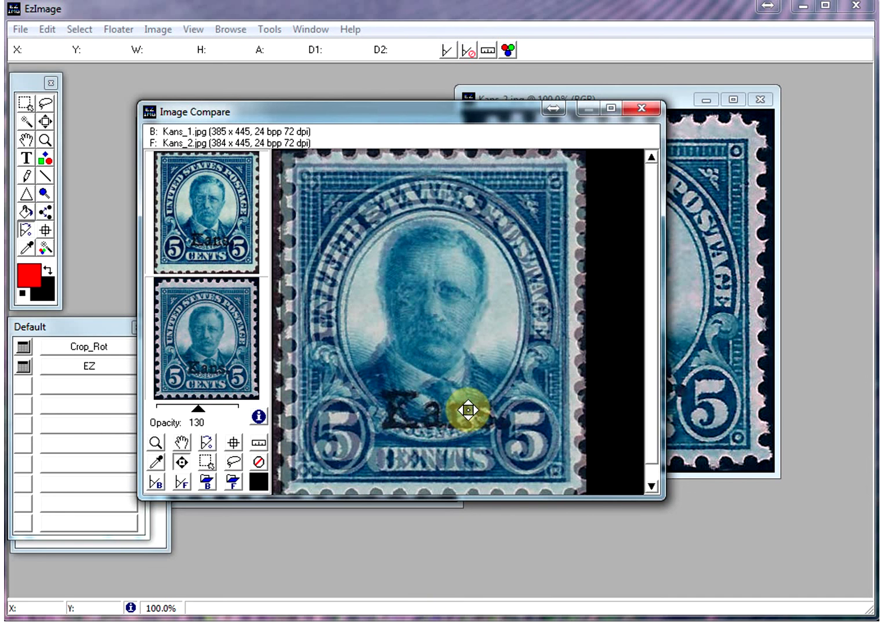
Close the Image Compare window
click(647, 107)
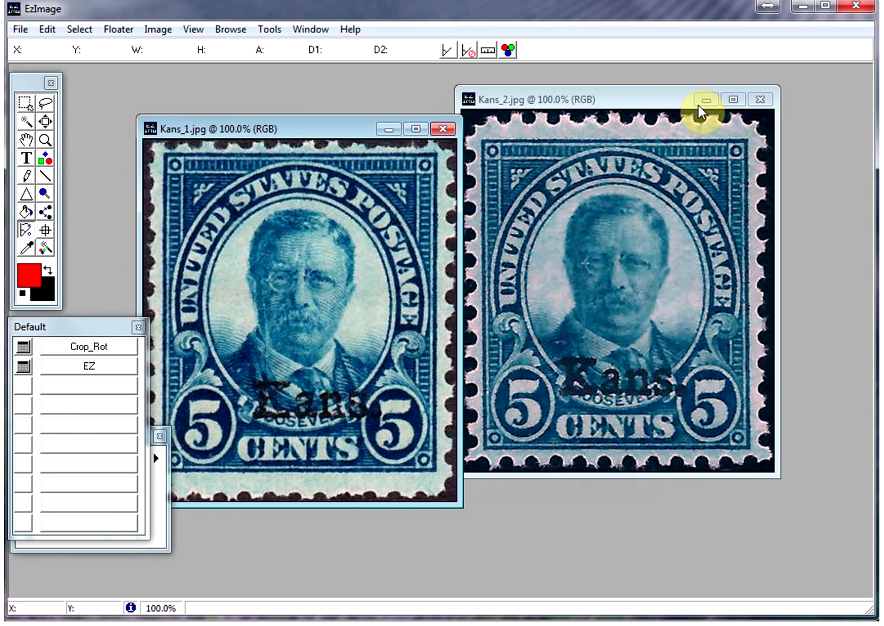